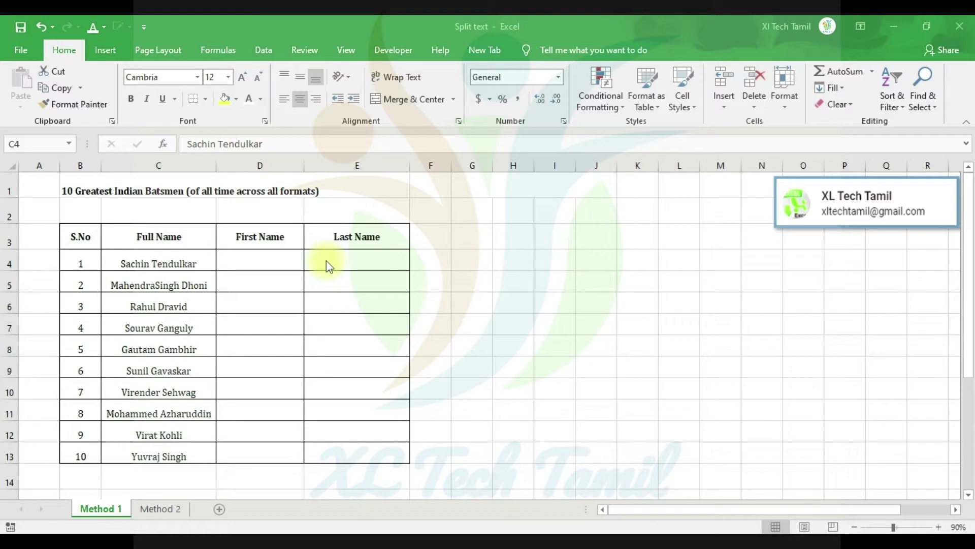
# - Select the ten full names in C4:C13 and start Text to Columns from the Data tab
pyautogui.click(151, 258)
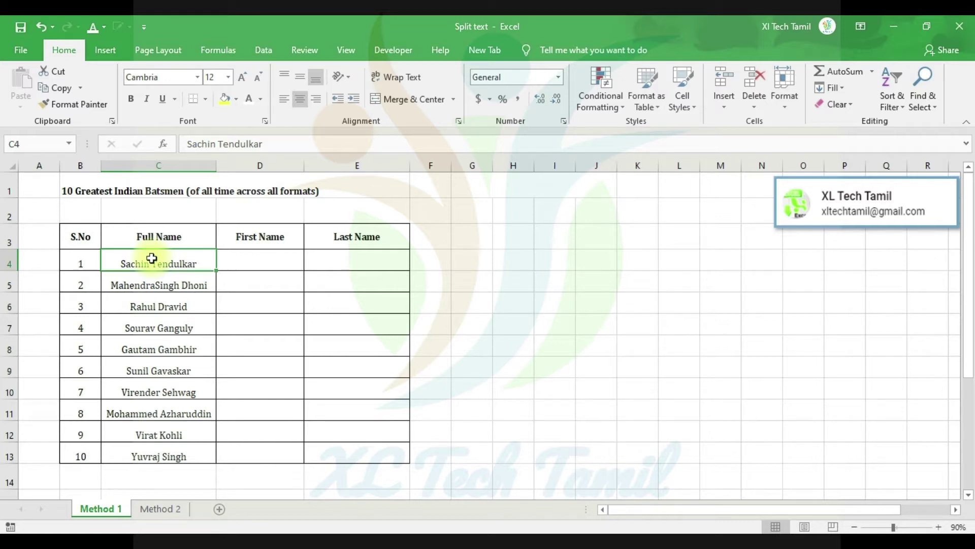
pyautogui.moveTo(151, 257); pyautogui.dragTo(183, 451)
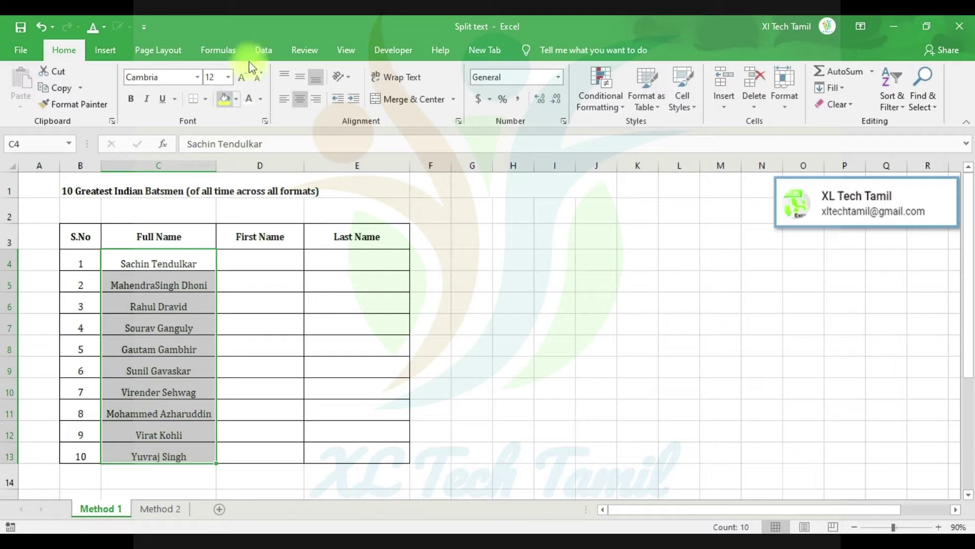
pyautogui.click(263, 45)
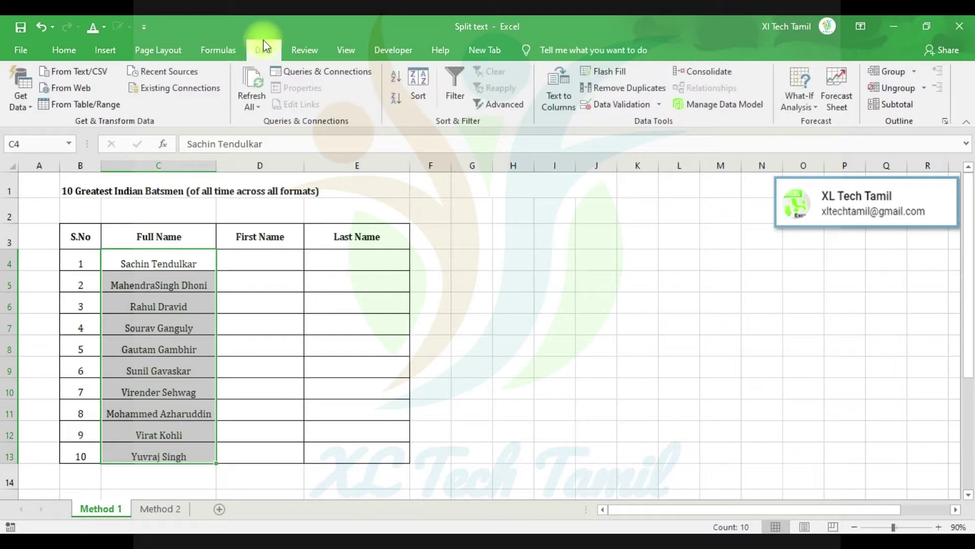
pyautogui.click(551, 84)
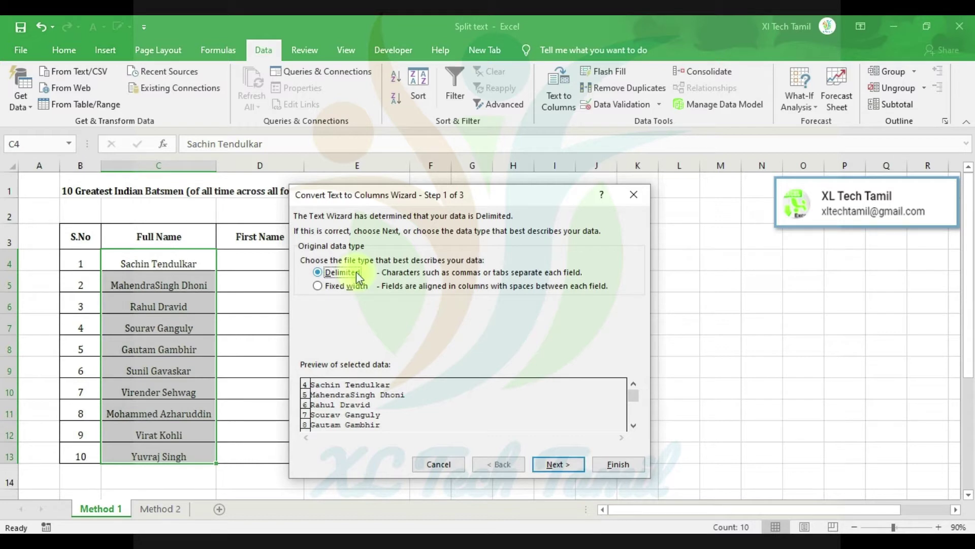
# - Split the names as Delimited on Space with Tab unchecked, accepting the replace-data prompt
pyautogui.click(355, 272)
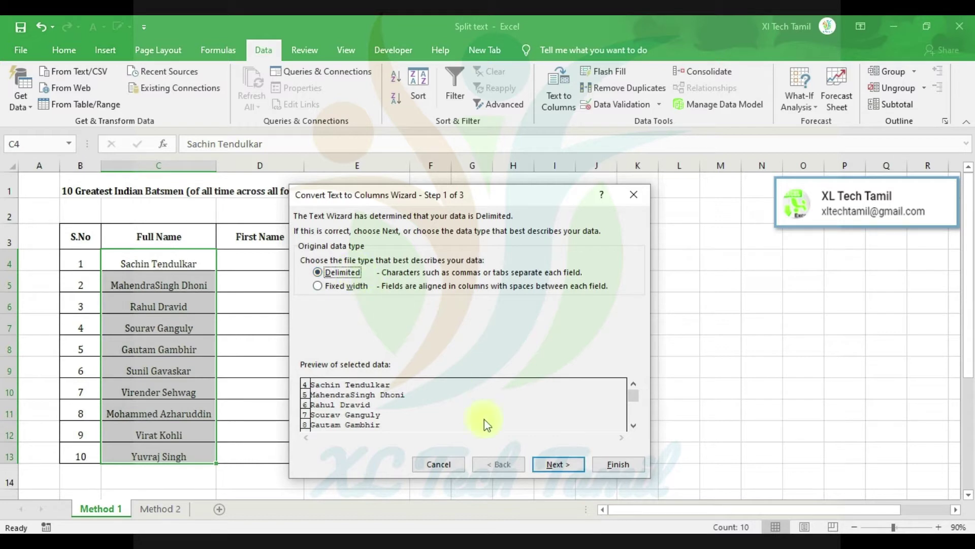
pyautogui.click(557, 459)
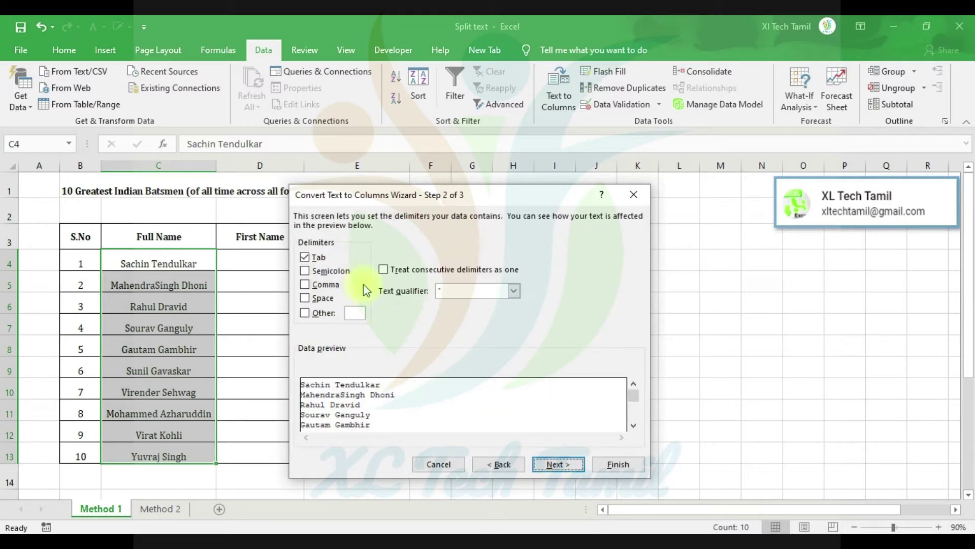
pyautogui.click(318, 257)
pyautogui.click(303, 299)
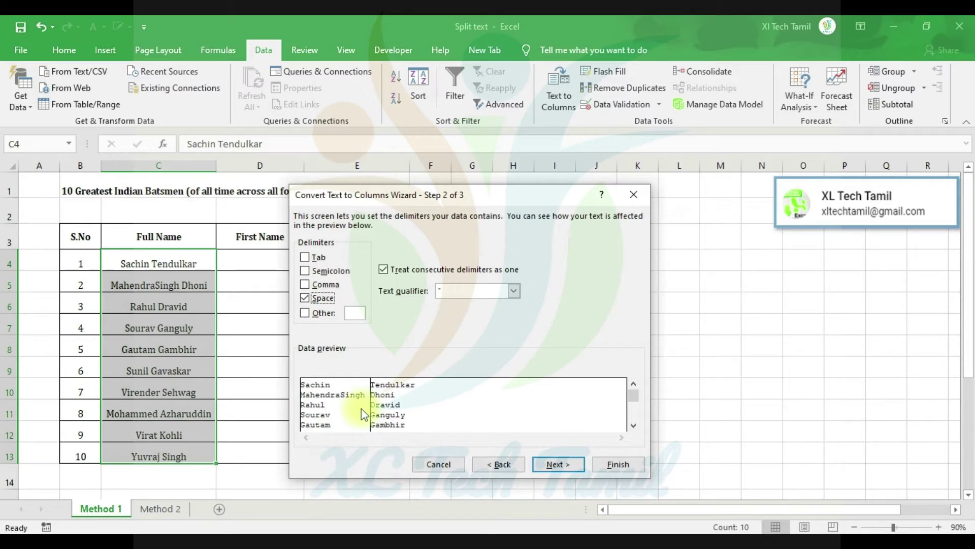
pyautogui.click(605, 460)
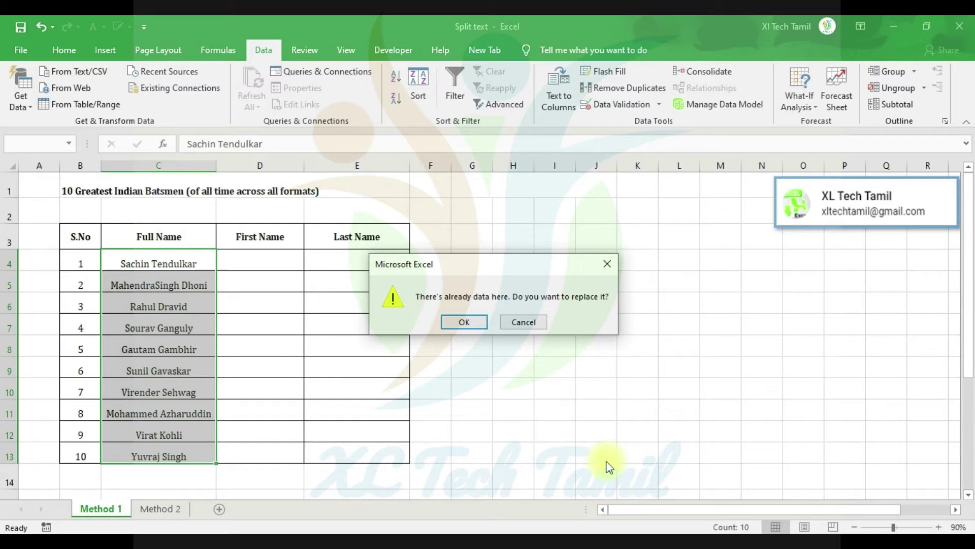
pyautogui.press('Return')
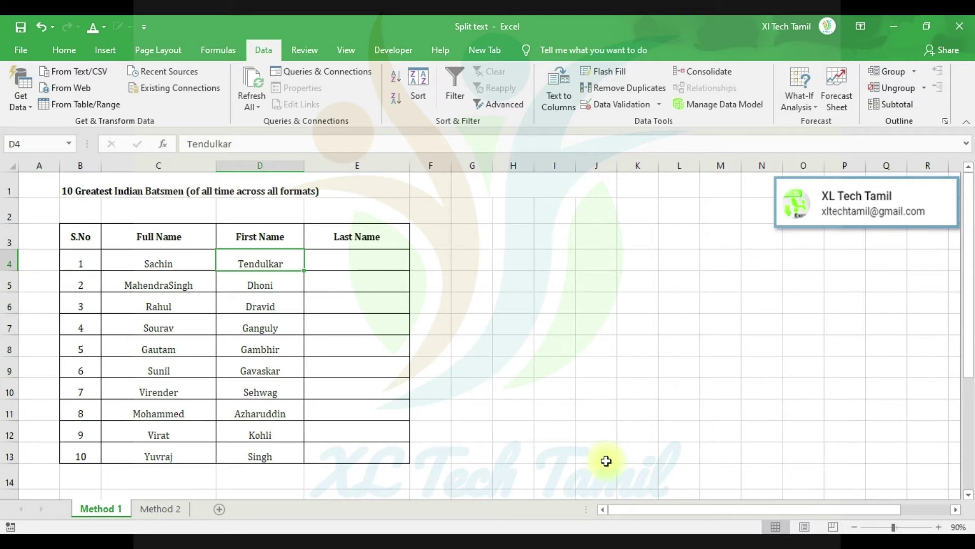
# - Undo the split with Ctrl+Z
pyautogui.hotkey('ctrl', 'z')
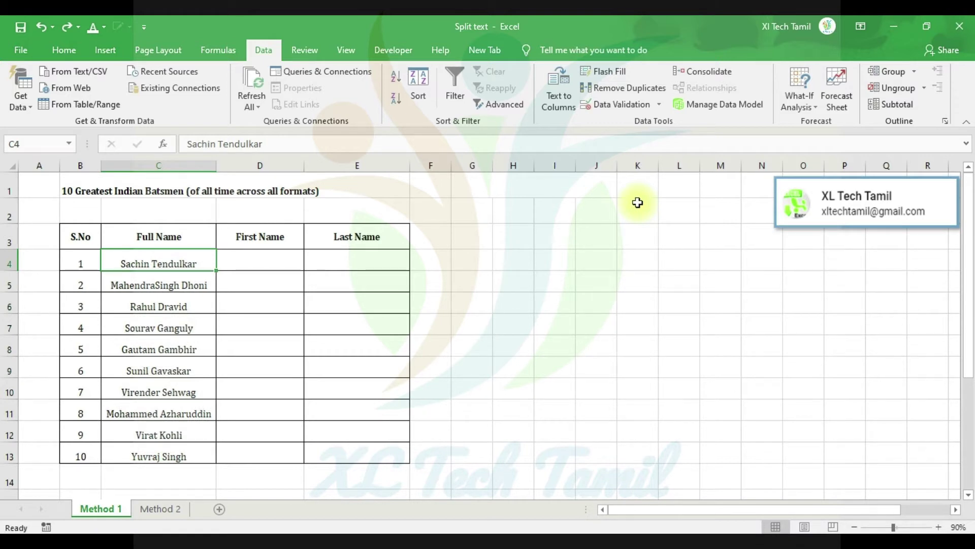
# - Copy the ten full names from column C and paste them into D4
pyautogui.hotkey('ctrl', 'shift', 'Down')
pyautogui.hotkey('ctrl', 'c')
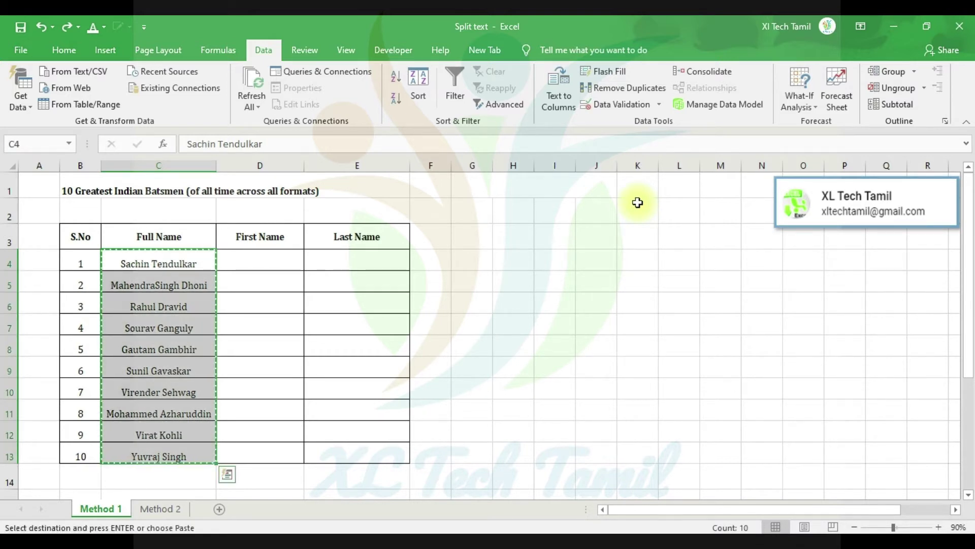
pyautogui.press('Right')
pyautogui.hotkey('ctrl', 'v')
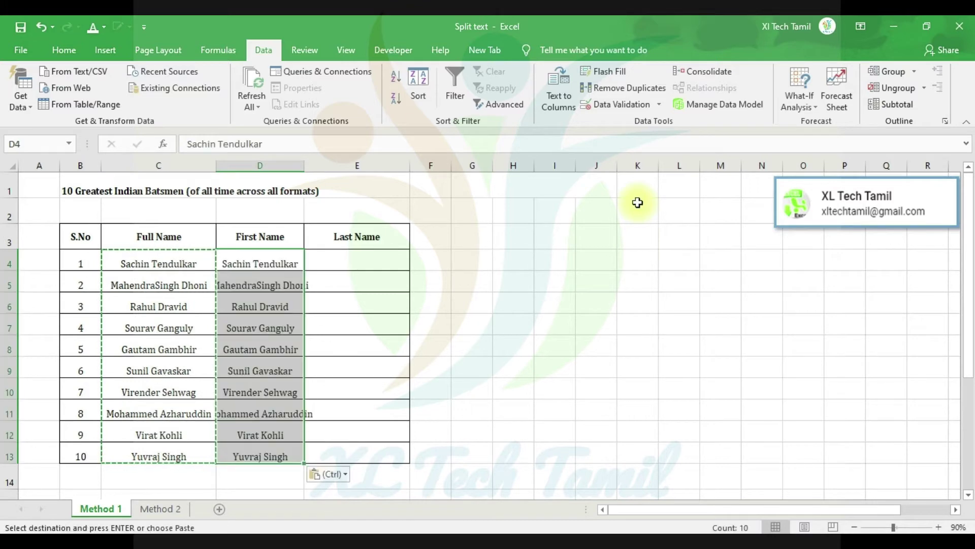
# - Split the pasted names at spaces into First Name and Last Name, confirming the overwrite
pyautogui.click(561, 91)
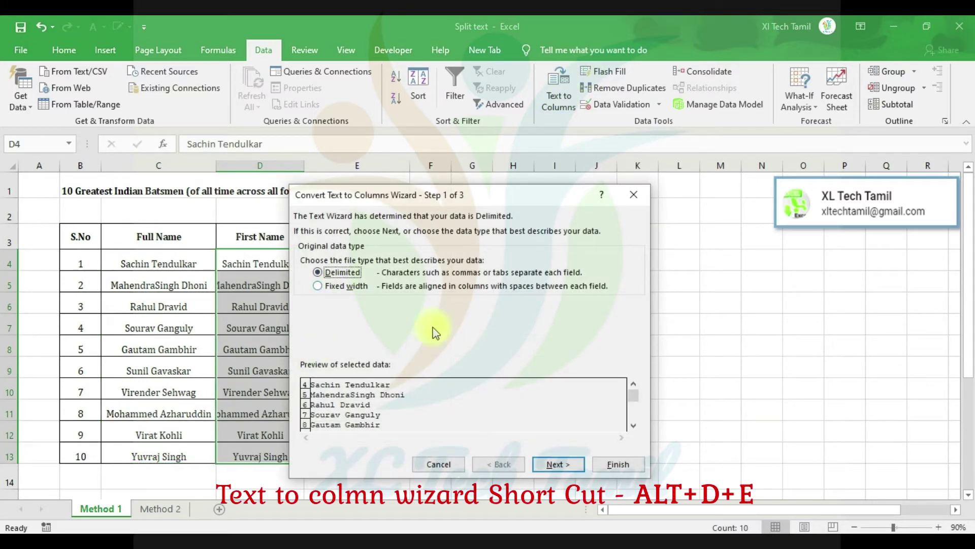
pyautogui.click(564, 461)
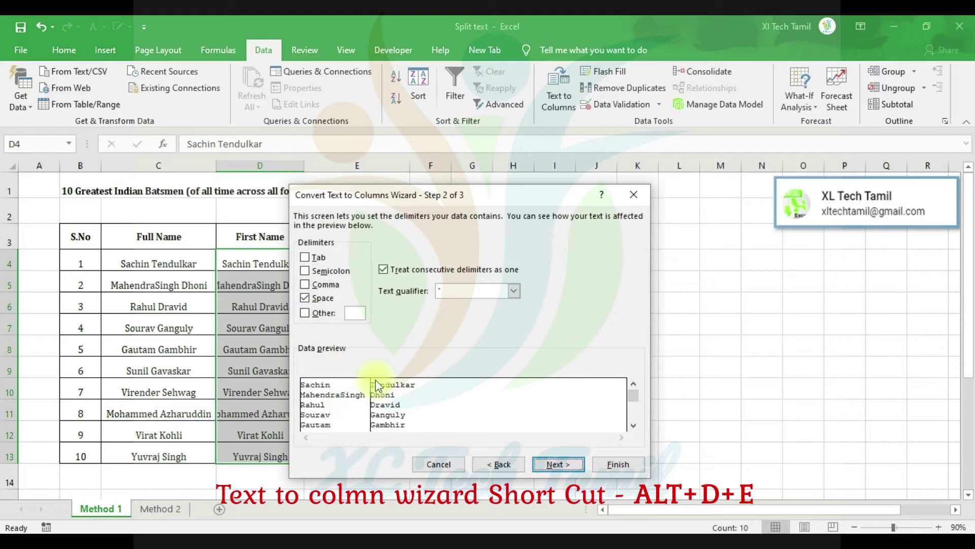
pyautogui.click(604, 464)
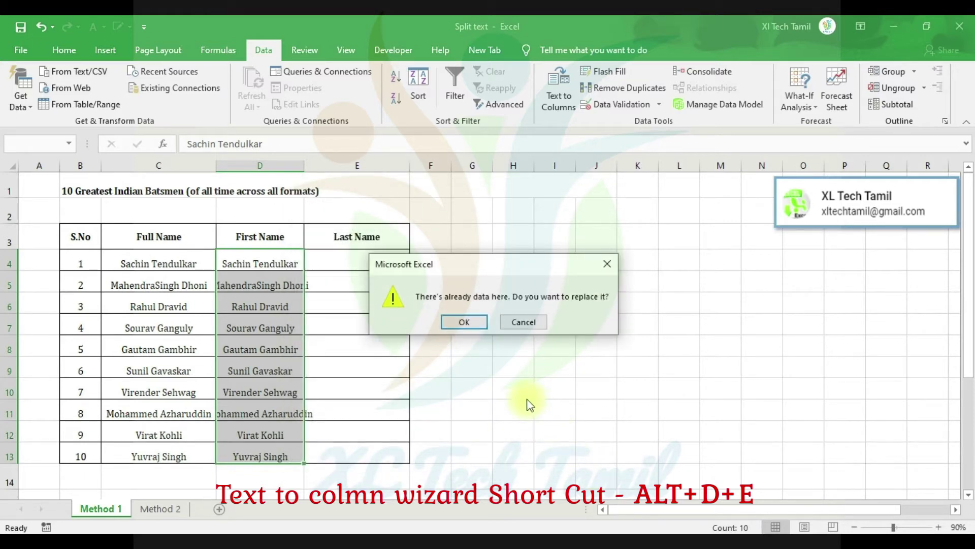
pyautogui.click(462, 325)
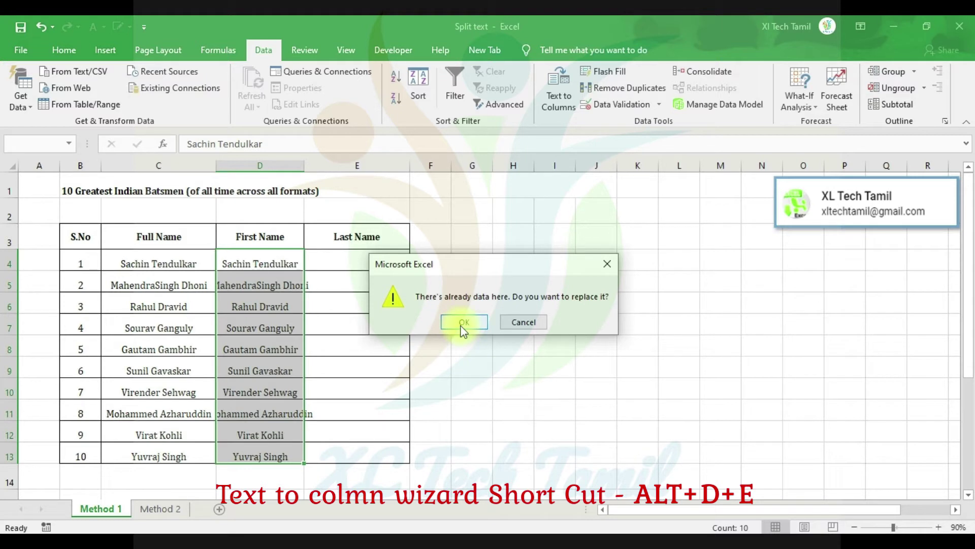
pyautogui.click(463, 323)
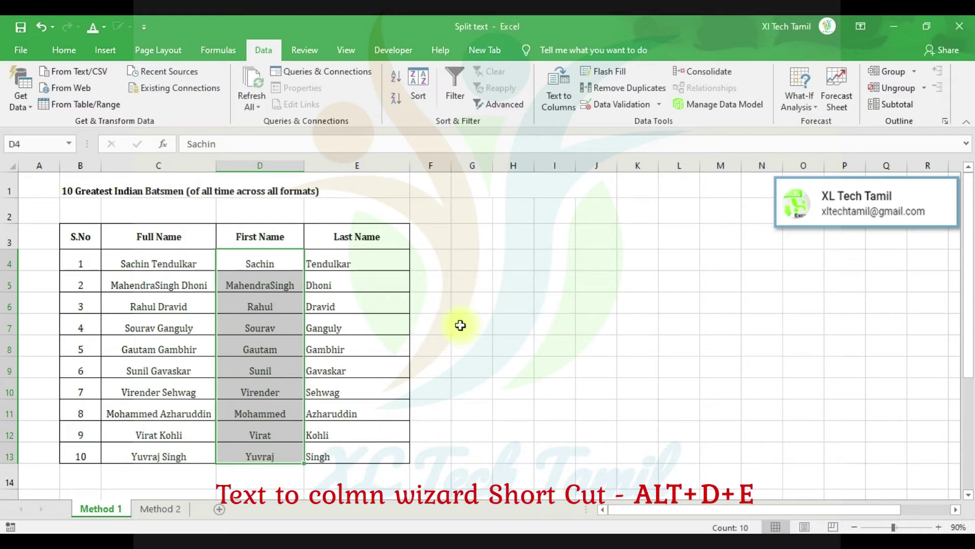
pyautogui.click(305, 263)
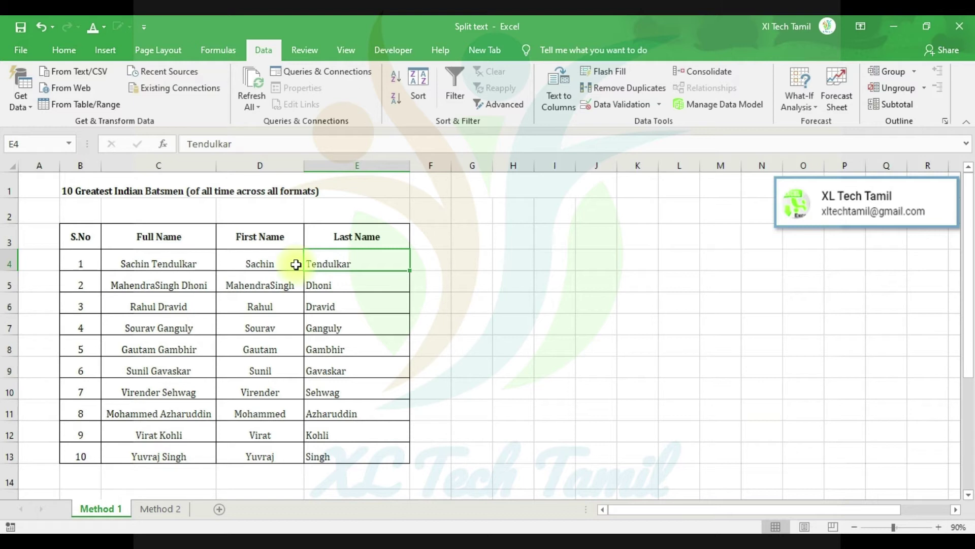
pyautogui.click(460, 189)
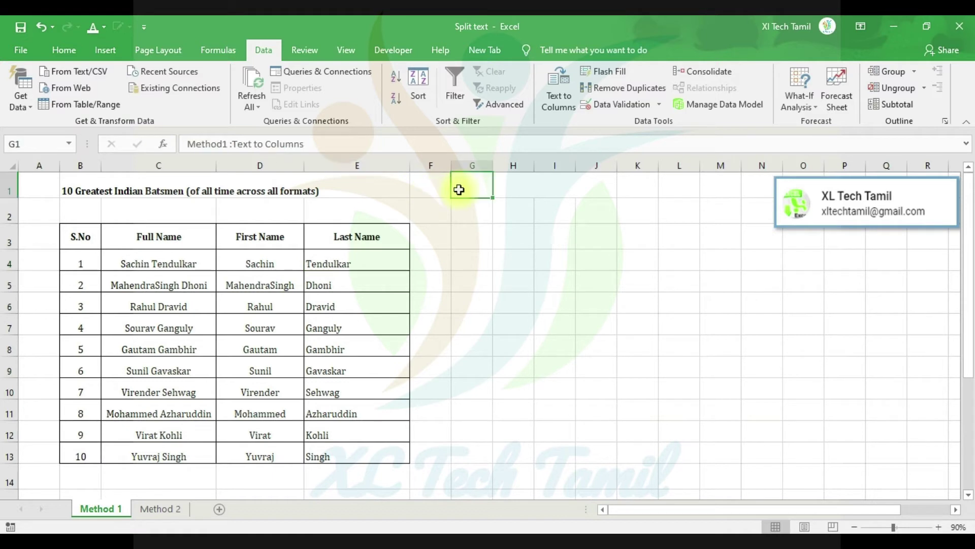
# - Set G1's font colour to Automatic so the Method1 label shows, then go to the Method 2 sheet
pyautogui.click(66, 49)
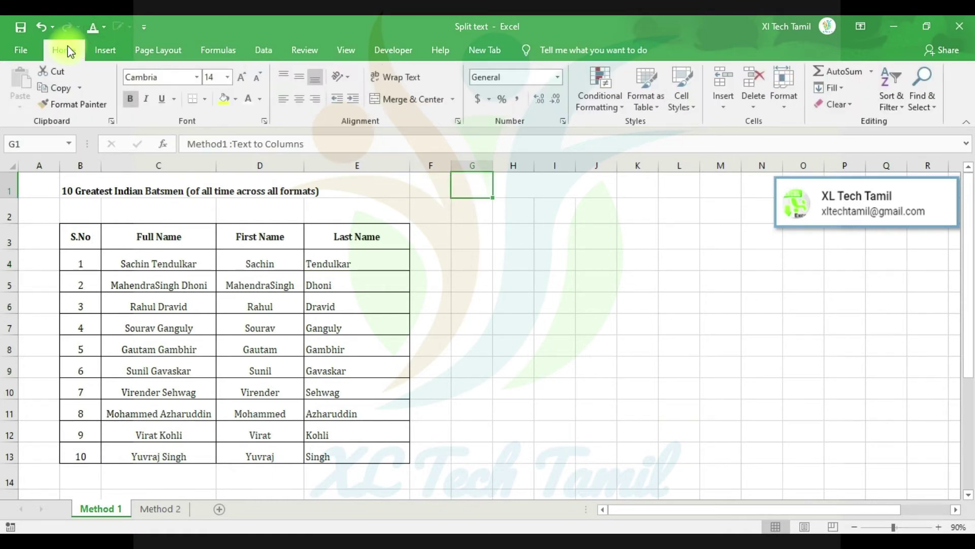
pyautogui.click(263, 100)
pyautogui.click(261, 114)
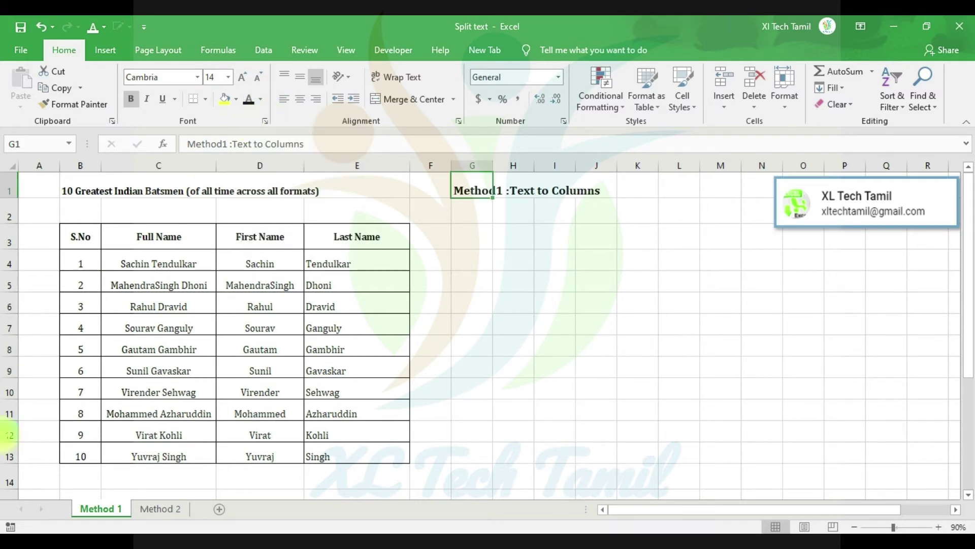
pyautogui.click(160, 508)
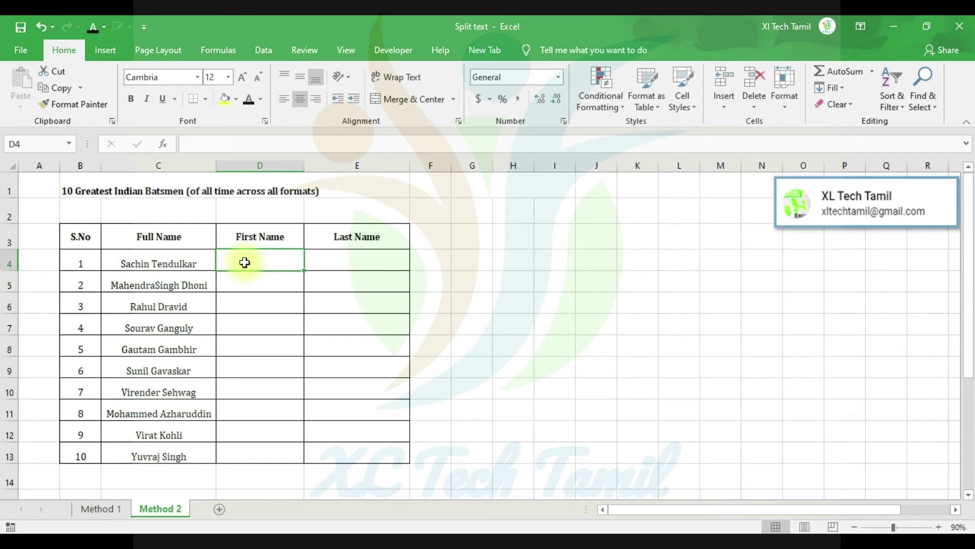
# - Type 'Sachin' in D4 as the example and Flash Fill the remaining first names
pyautogui.write('Sac')
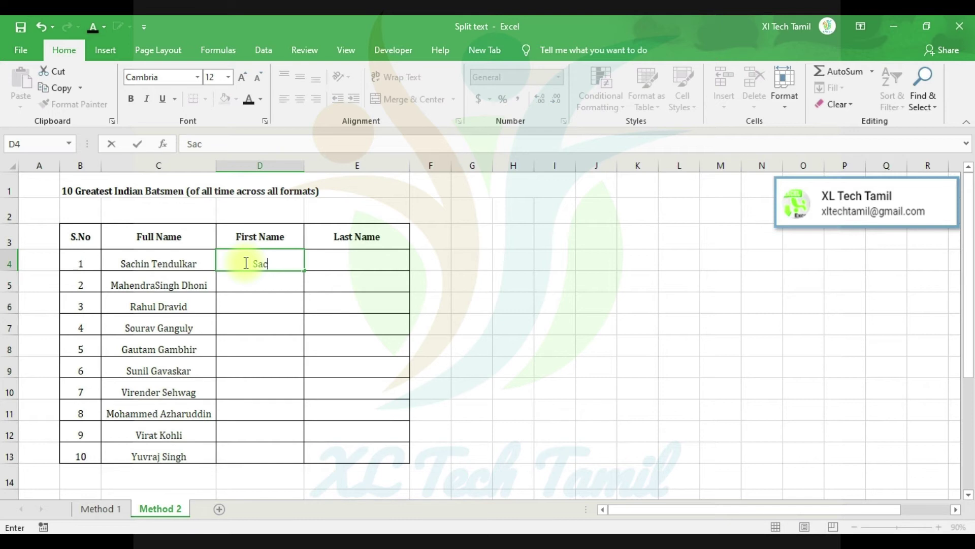
pyautogui.write('hin')
pyautogui.press('Return')
pyautogui.click(244, 262)
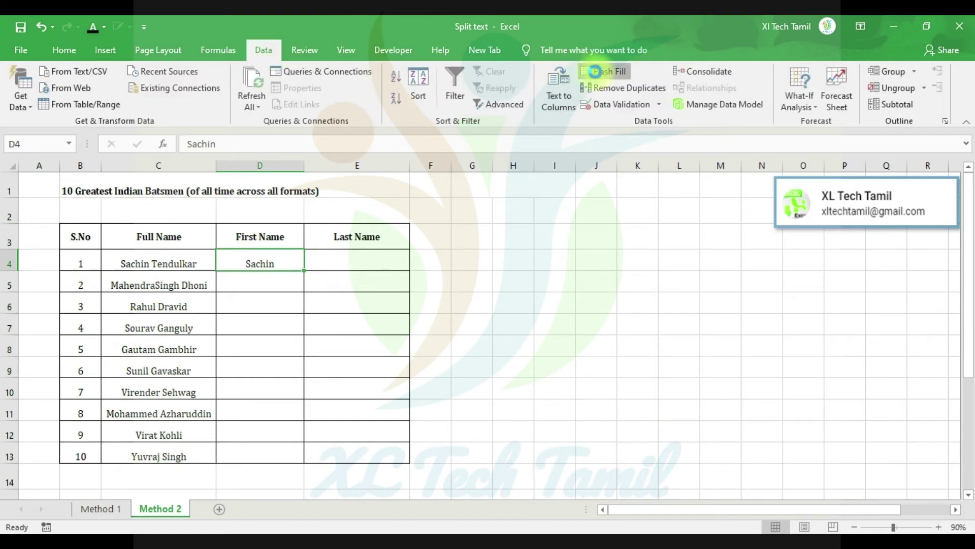
pyautogui.click(598, 75)
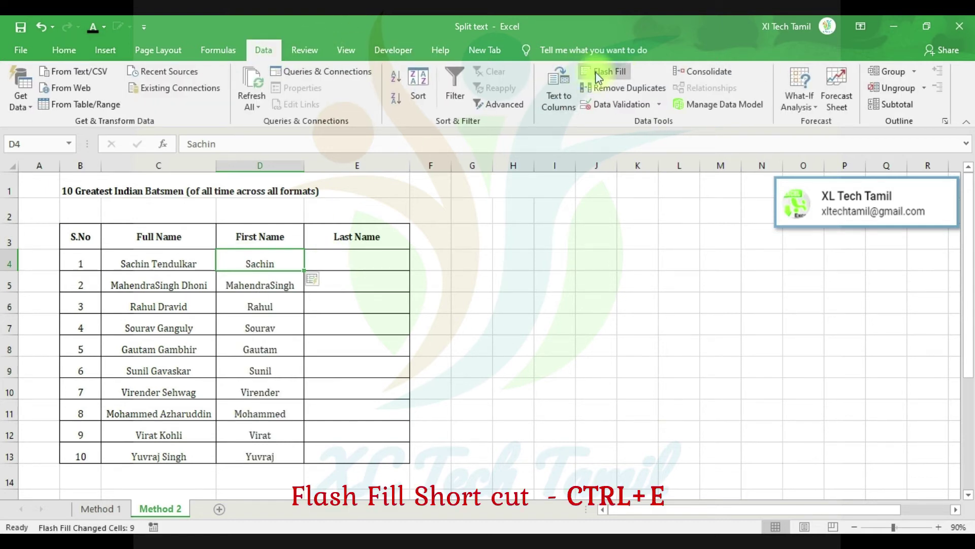
pyautogui.press('Right')
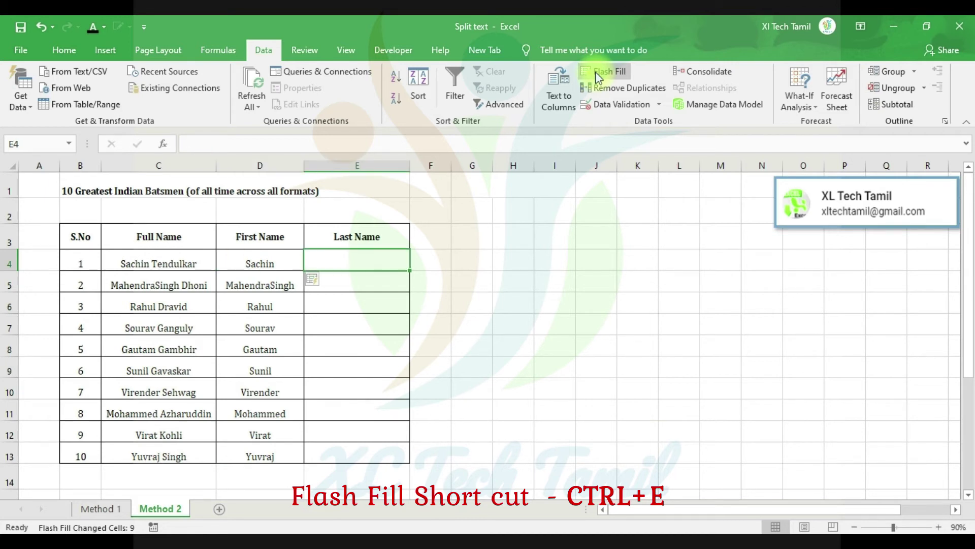
# - Enter 'Tendulkar' in E4 and Flash Fill the other nine last names
pyautogui.write('Tendulkar')
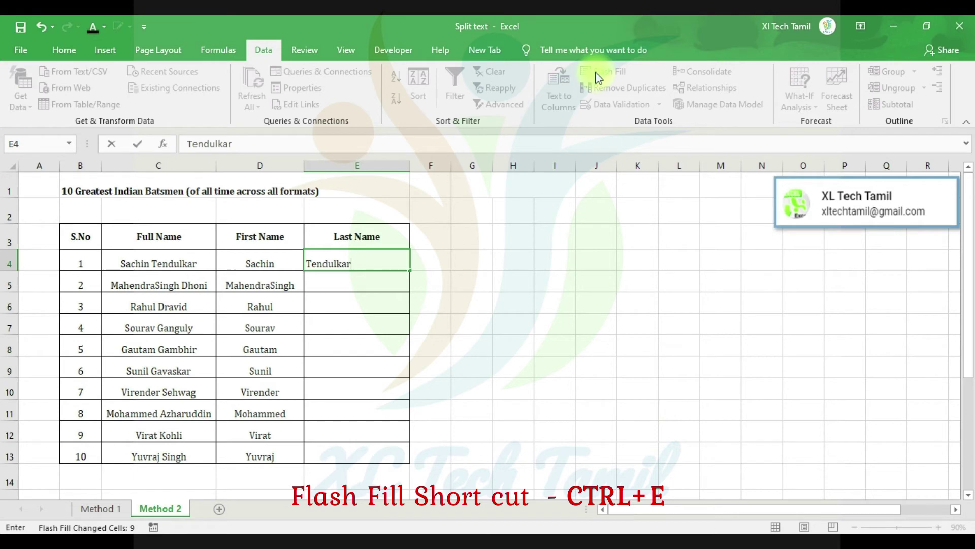
pyautogui.hotkey('ctrl', 'Return')
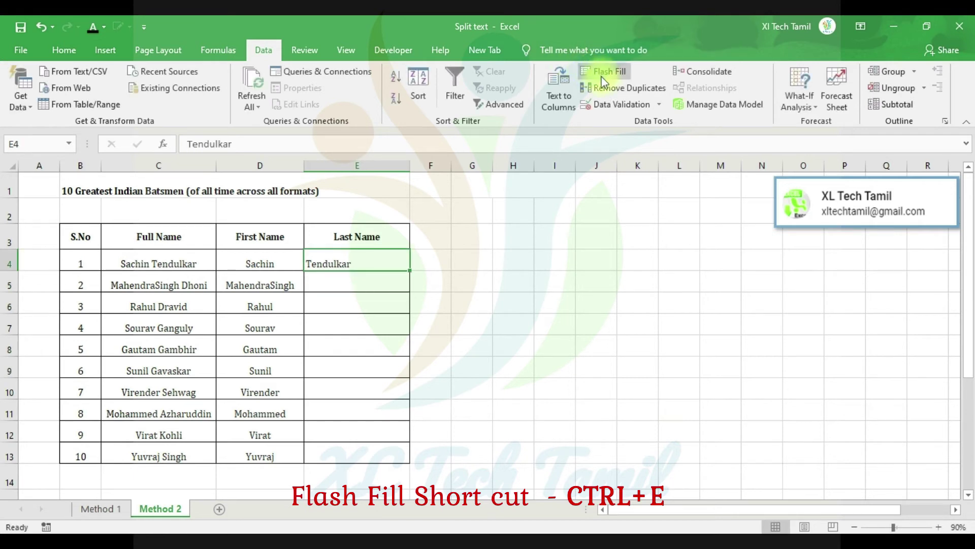
pyautogui.click(608, 76)
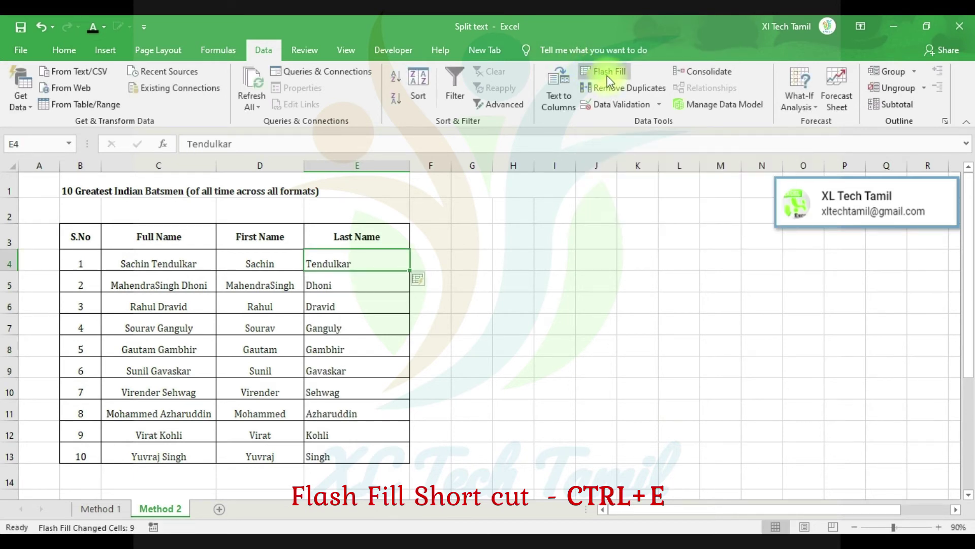